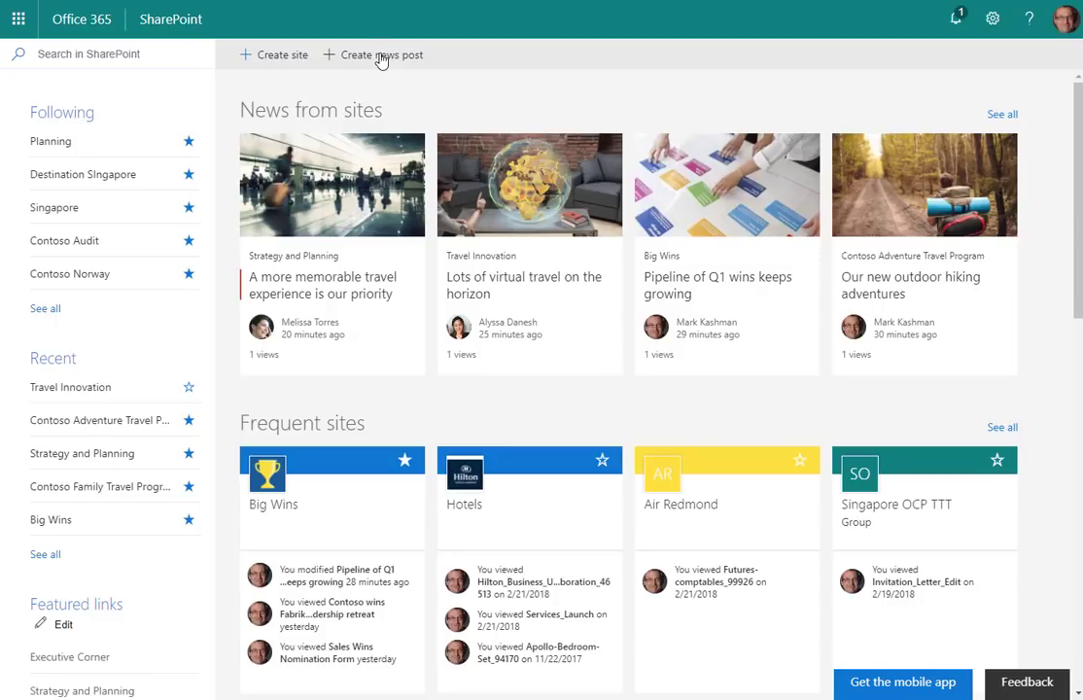
Step: Start a news post on the Contoso Family Travel Program site titled 'Create news from the SharePoint home in Office 365'
{"action": "left_click", "coordinate": [381, 61]}
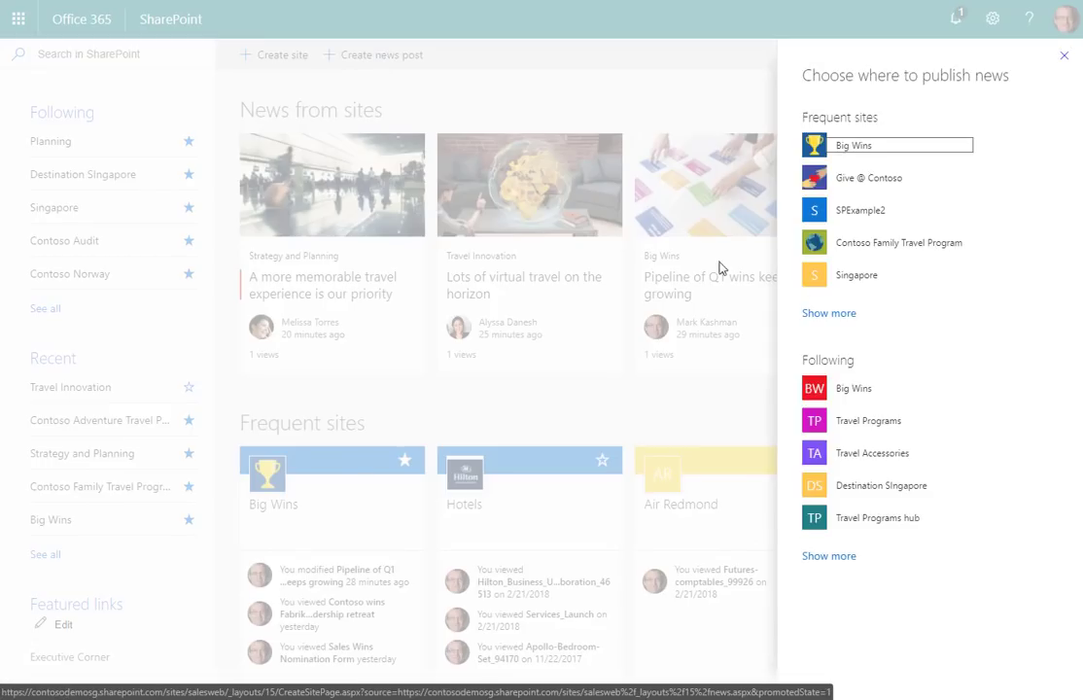
{"action": "left_click", "coordinate": [899, 247]}
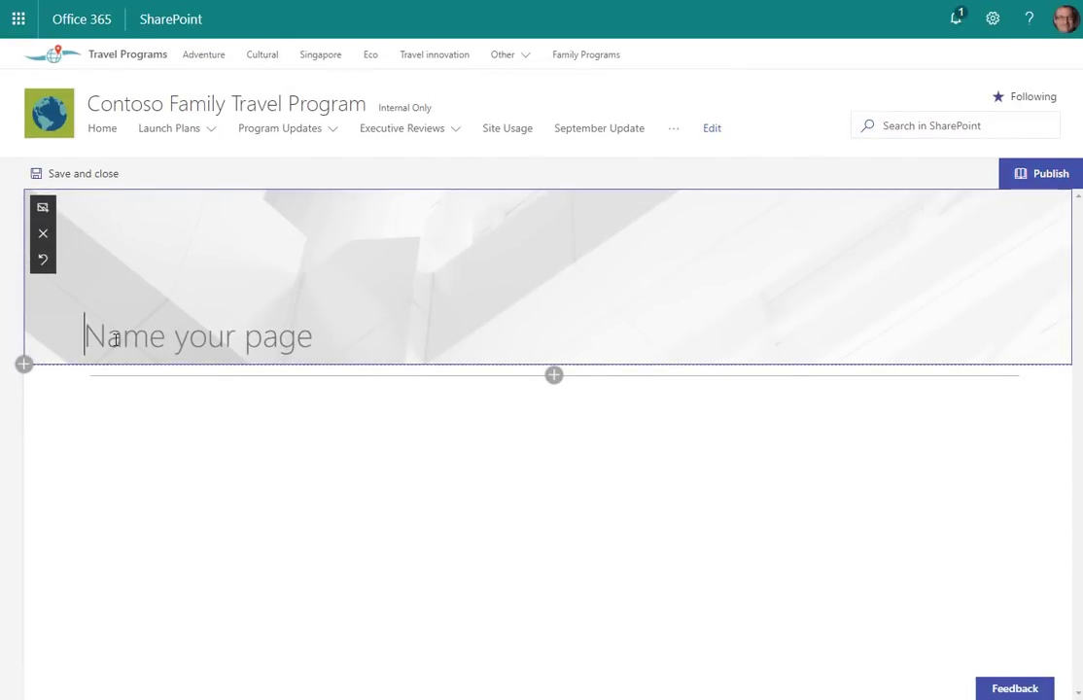
{"action": "type", "text": "Create news"}
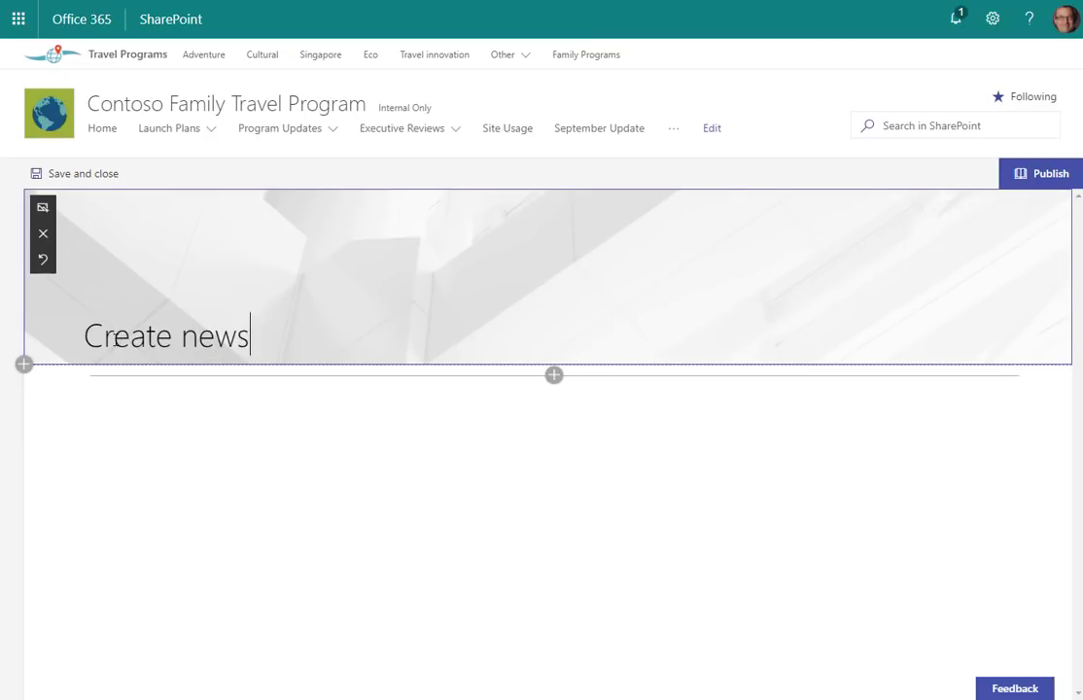
{"action": "type", "text": " from the Sha"}
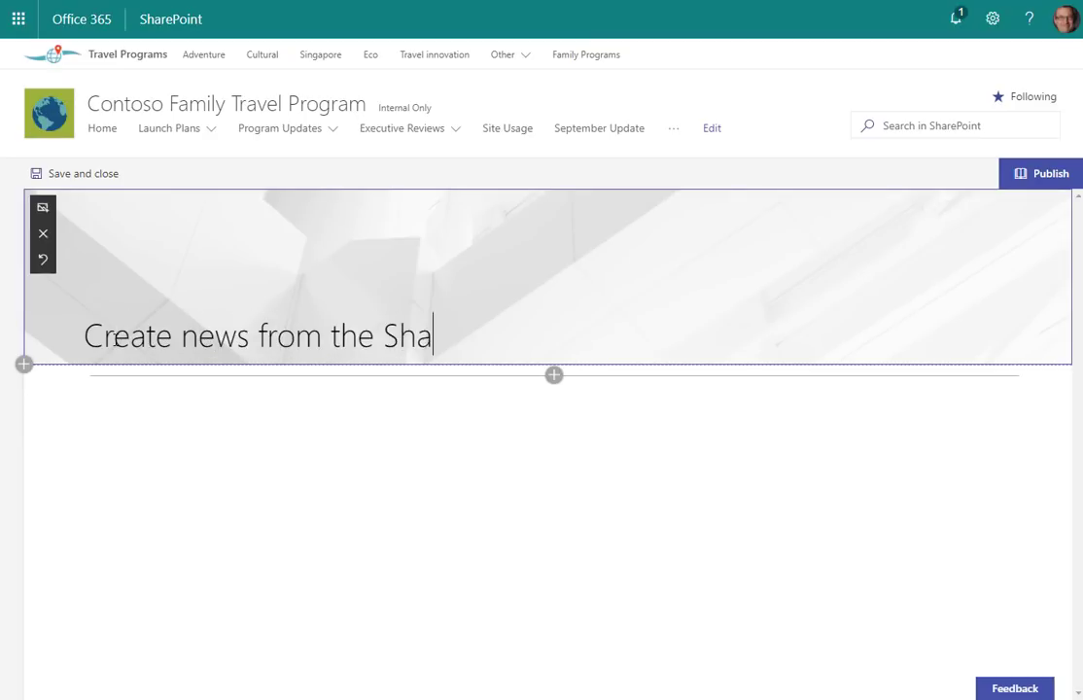
{"action": "type", "text": "rePoint home in "}
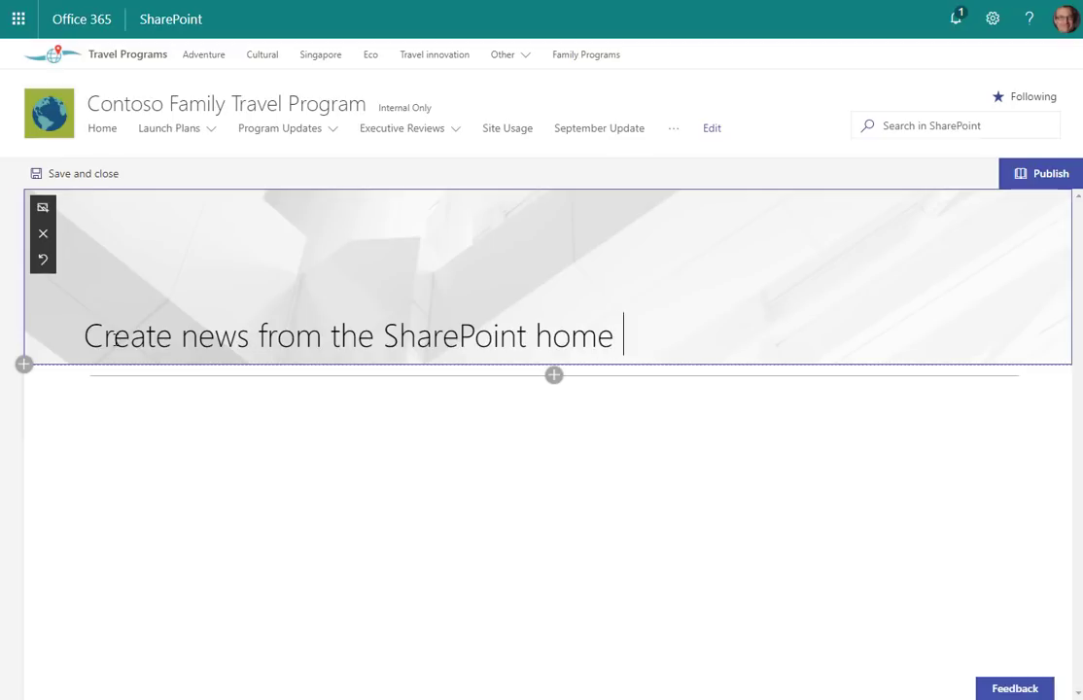
{"action": "type", "text": "Office 365"}
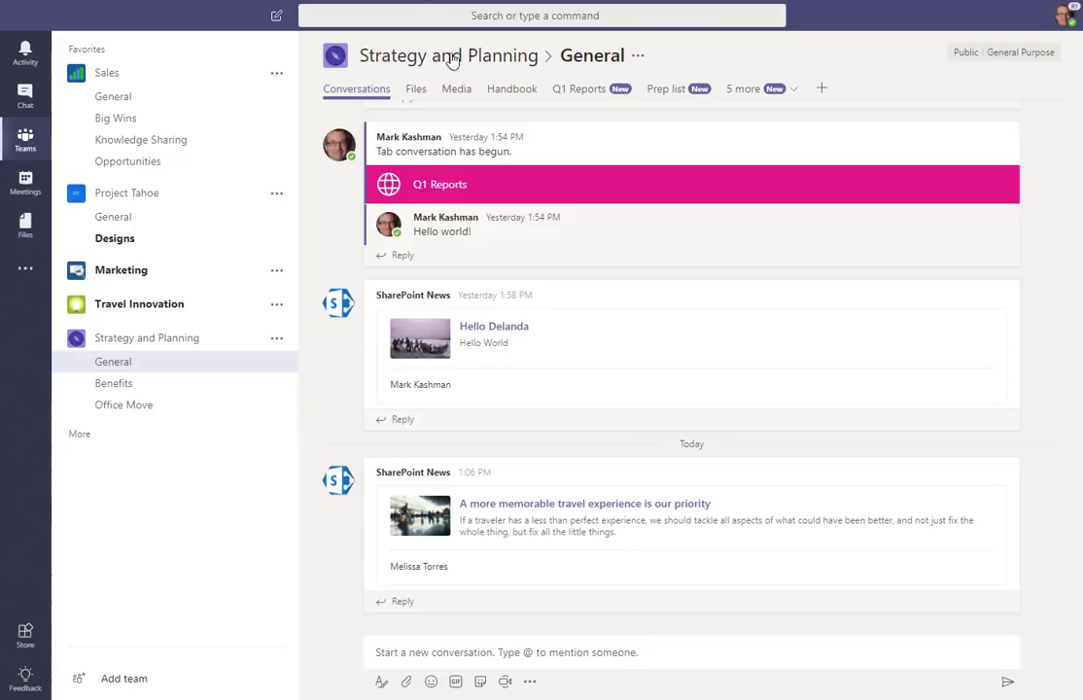
Step: Open the General channel's Q1 Reports tab and scroll through the 'Q1 reports have been posted' page
{"action": "left_click", "coordinate": [821, 90]}
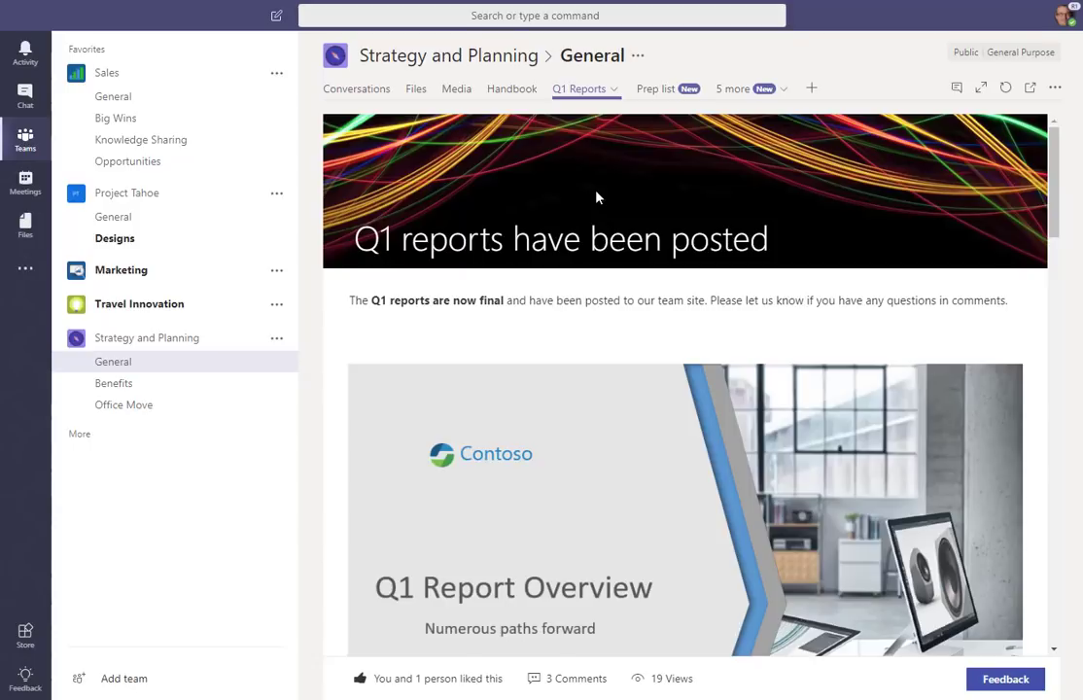
{"action": "scroll", "coordinate": [597, 194], "scroll_direction": "down", "scroll_amount": 3}
{"action": "scroll", "coordinate": [597, 192], "scroll_direction": "down", "scroll_amount": 2}
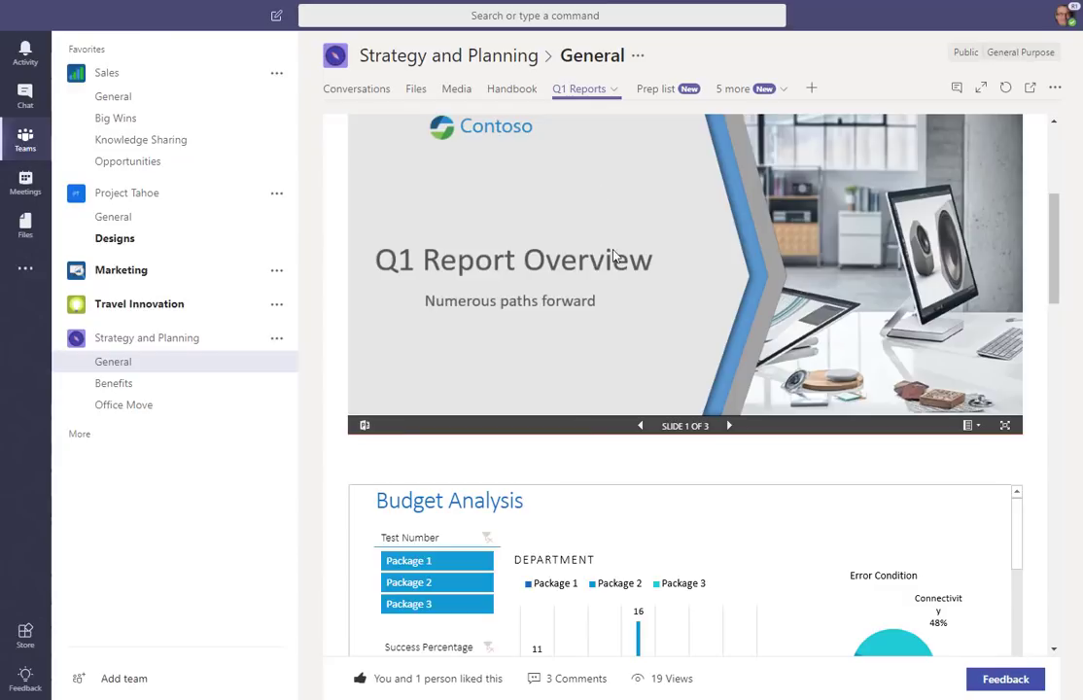
{"action": "scroll", "coordinate": [629, 469], "scroll_direction": "down", "scroll_amount": 4}
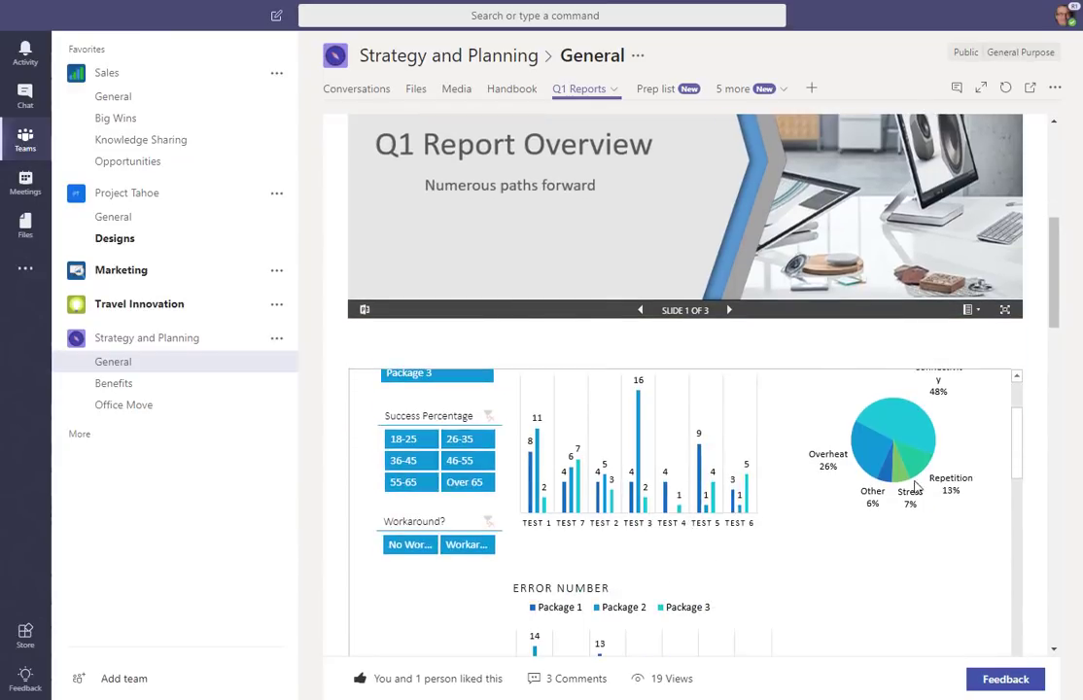
{"action": "scroll", "coordinate": [1034, 454], "scroll_direction": "down", "scroll_amount": 7}
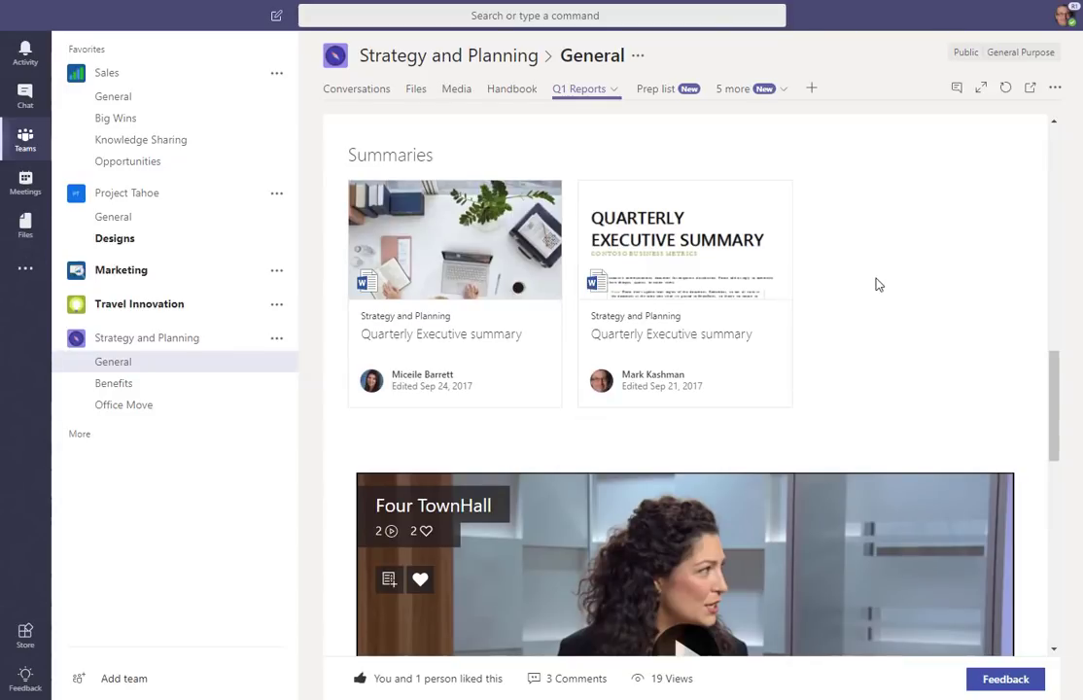
{"action": "scroll", "coordinate": [875, 284], "scroll_direction": "down", "scroll_amount": 3}
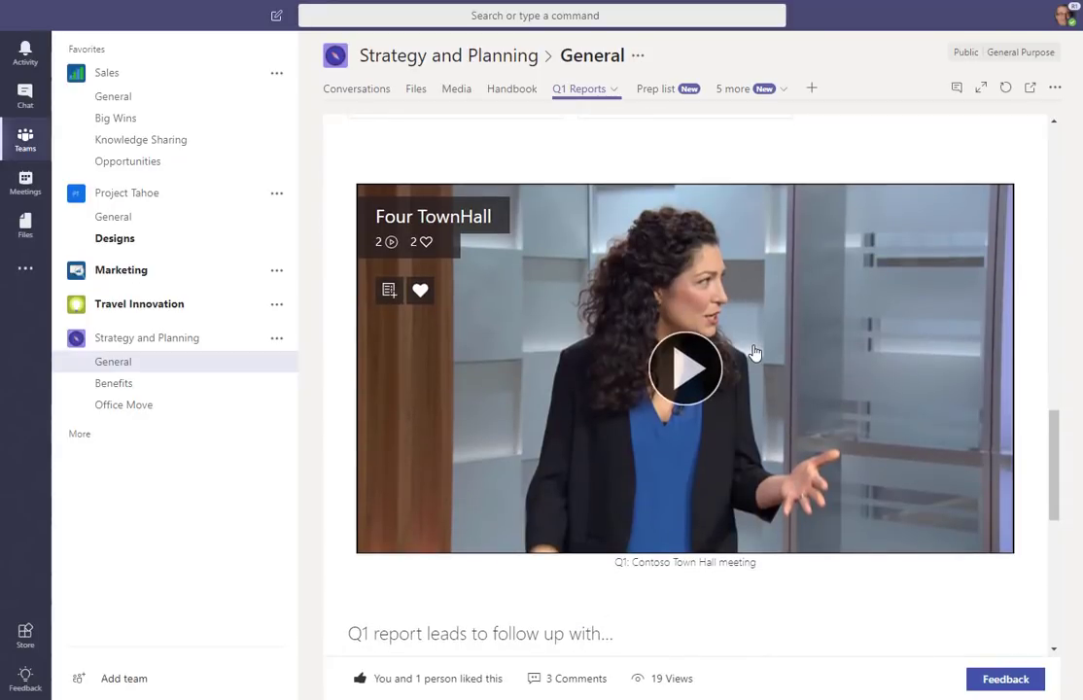
Step: Show and hide the Q1 Reports tab conversation, then return to the top of the page
{"action": "left_click", "coordinate": [957, 89]}
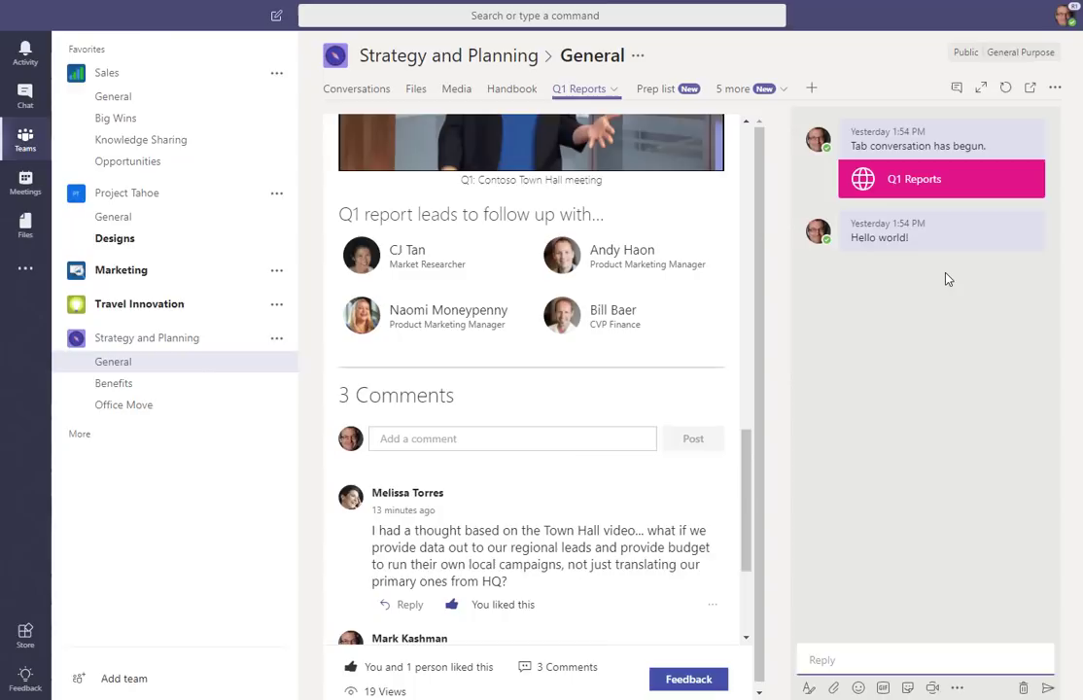
{"action": "left_click", "coordinate": [956, 88]}
{"action": "scroll", "coordinate": [904, 226], "scroll_direction": "up", "scroll_amount": 10}
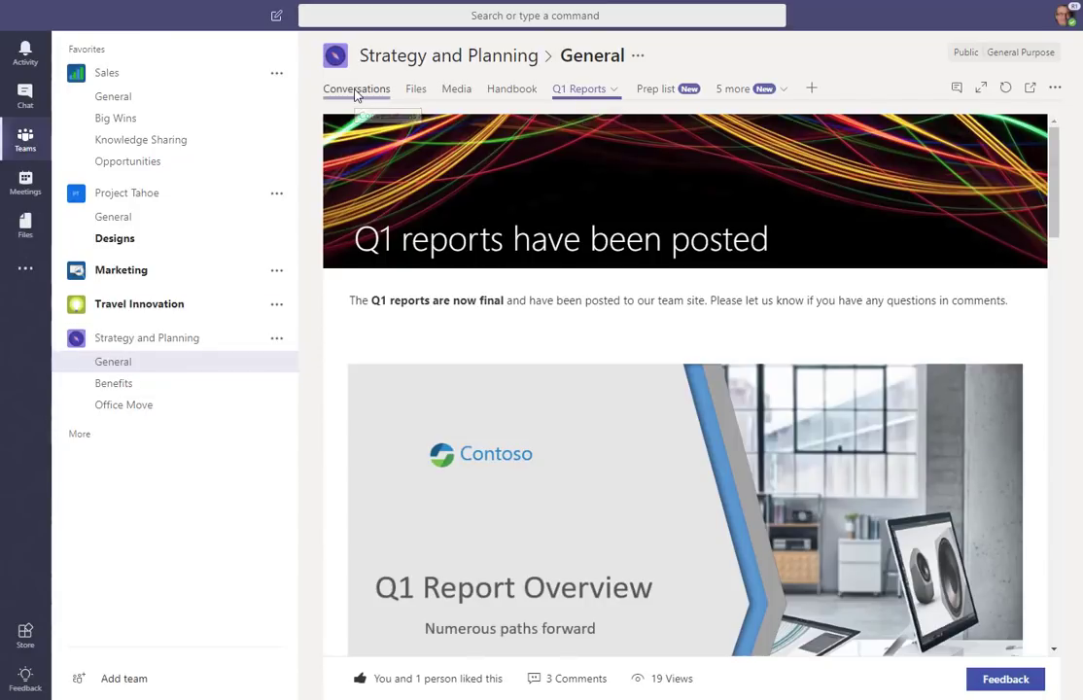
Step: Return to the General channel conversations, checking and then closing the channel's Connectors list
{"action": "left_click", "coordinate": [357, 89]}
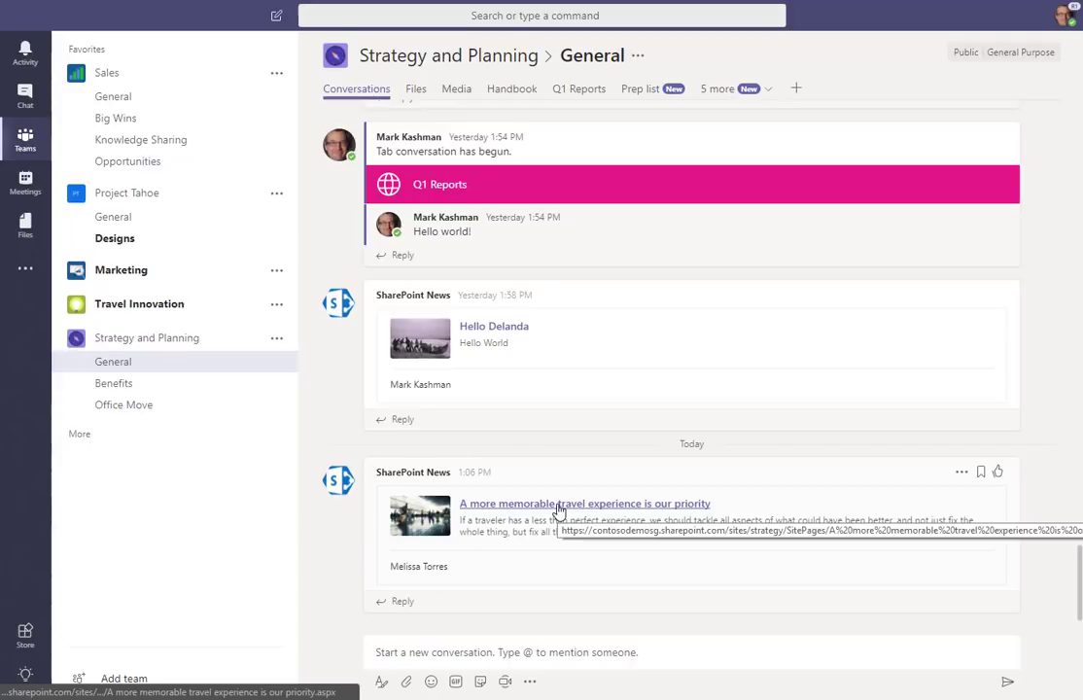
{"action": "right_click", "coordinate": [113, 365]}
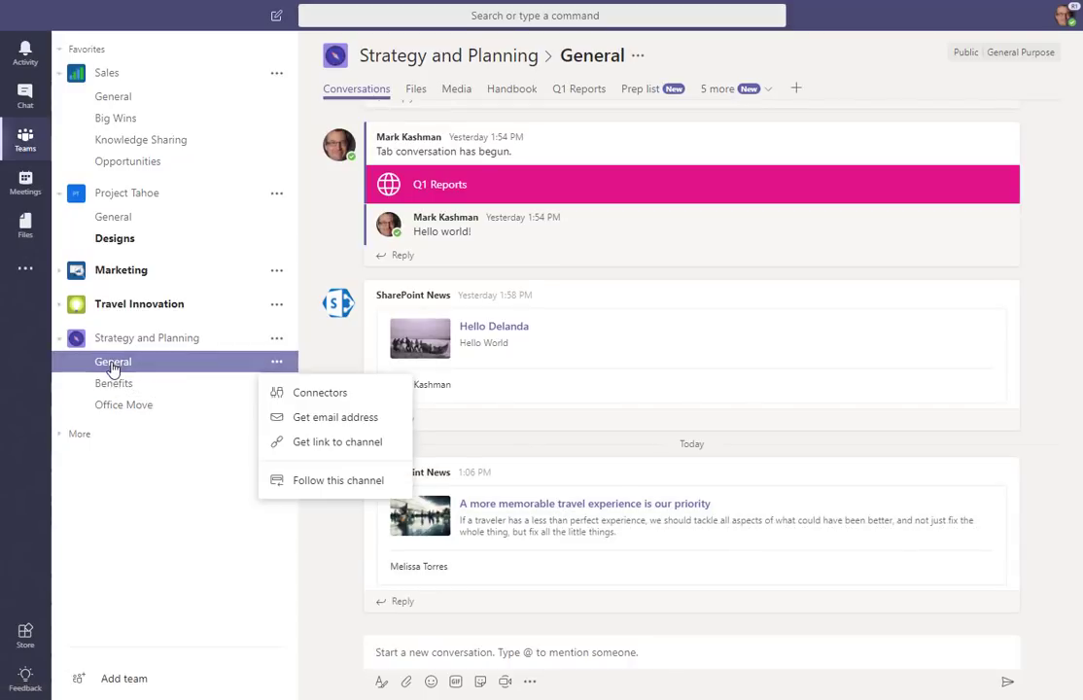
{"action": "left_click", "coordinate": [297, 394]}
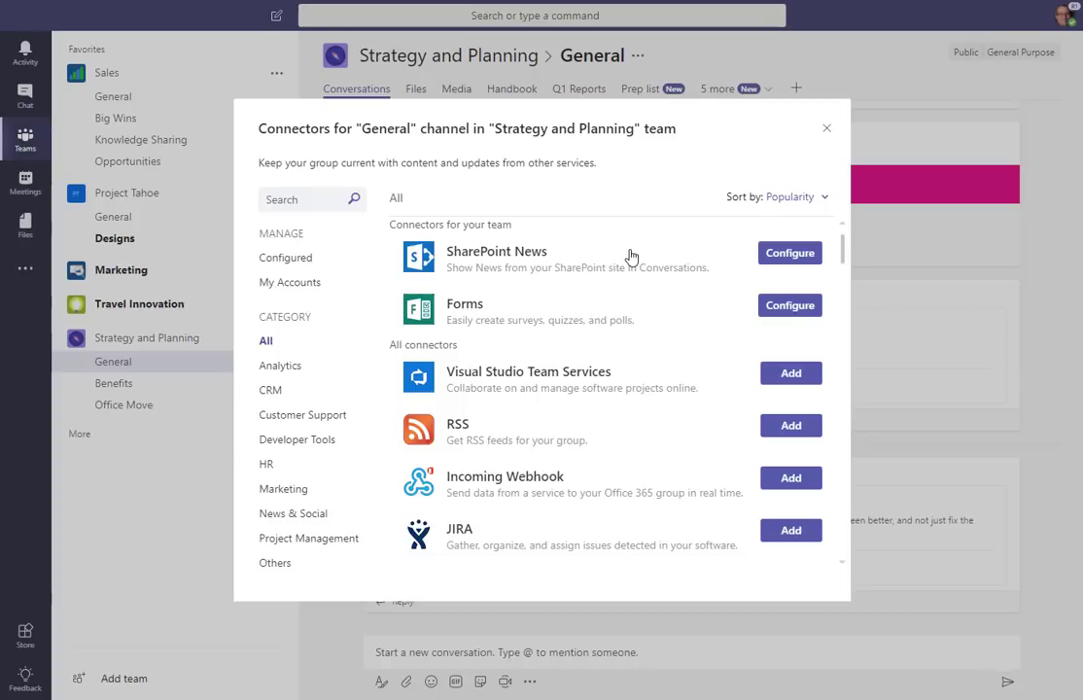
{"action": "left_click", "coordinate": [827, 128]}
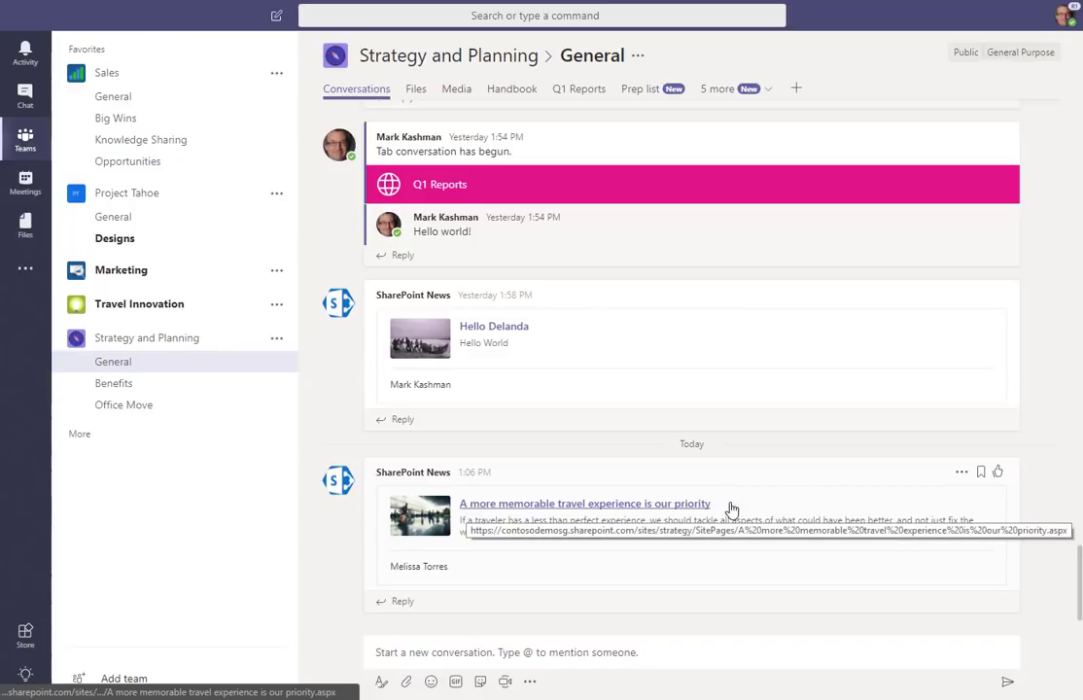
Step: Pick 'Our new outdoor hiking adventures' and 'Welcome to Singapore' as posts for an emailed news digest
{"action": "left_click", "coordinate": [401, 601]}
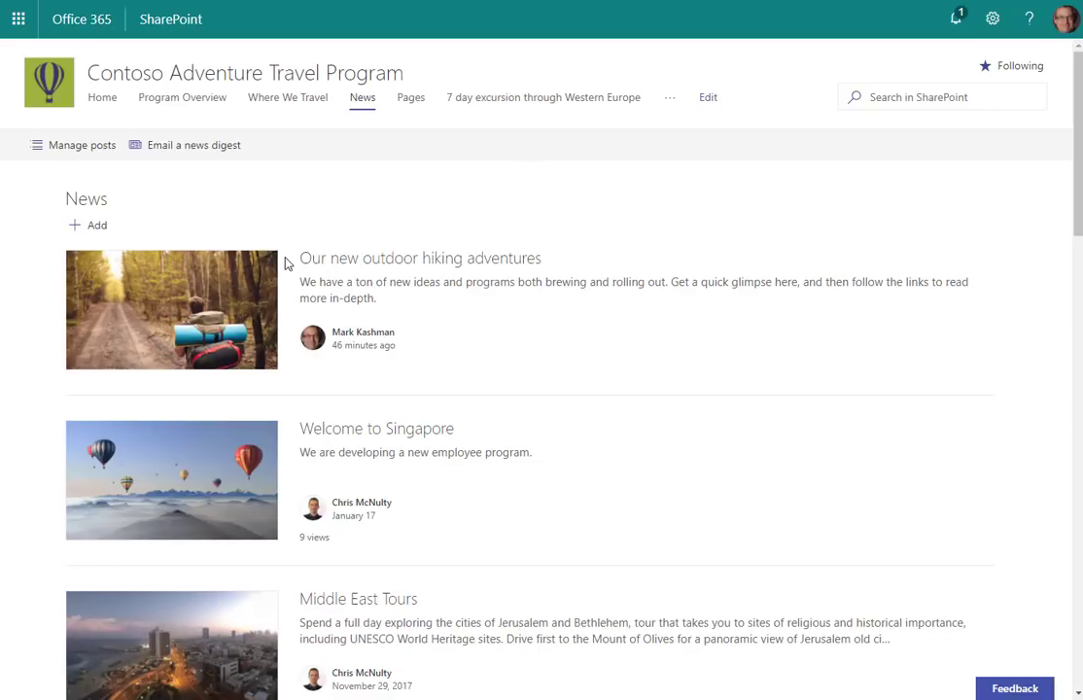
{"action": "left_click", "coordinate": [177, 147]}
{"action": "left_click", "coordinate": [73, 283]}
{"action": "left_click", "coordinate": [73, 456]}
{"action": "scroll", "coordinate": [119, 415], "scroll_direction": "down", "scroll_amount": 4}
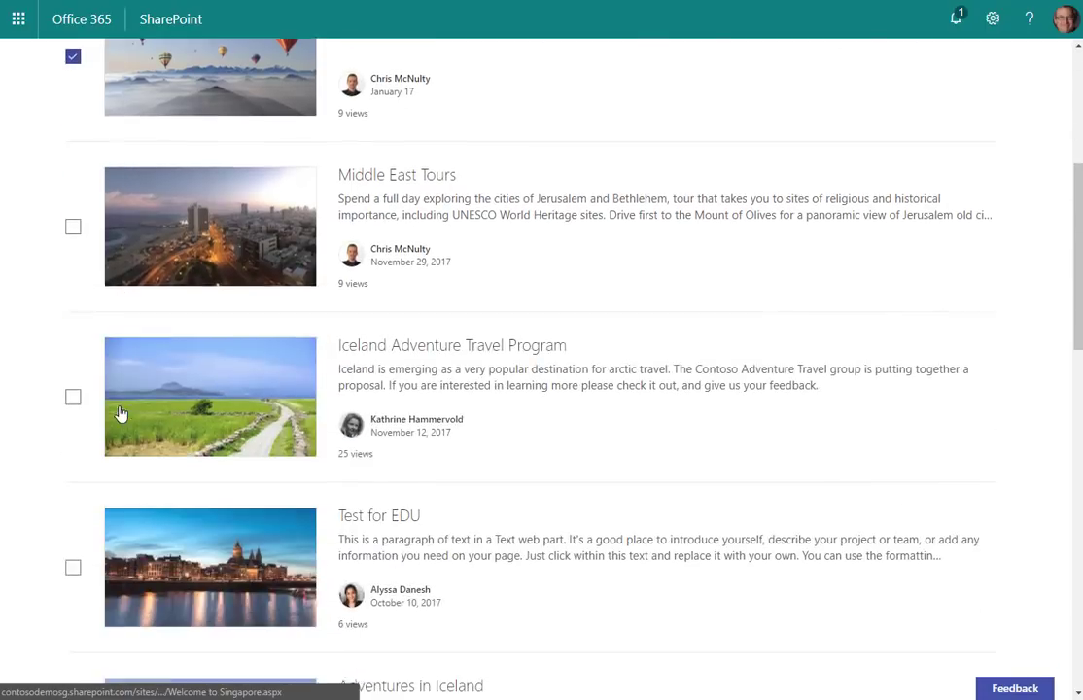
{"action": "left_click", "coordinate": [73, 389]}
{"action": "scroll", "coordinate": [73, 564], "scroll_direction": "up", "scroll_amount": 4}
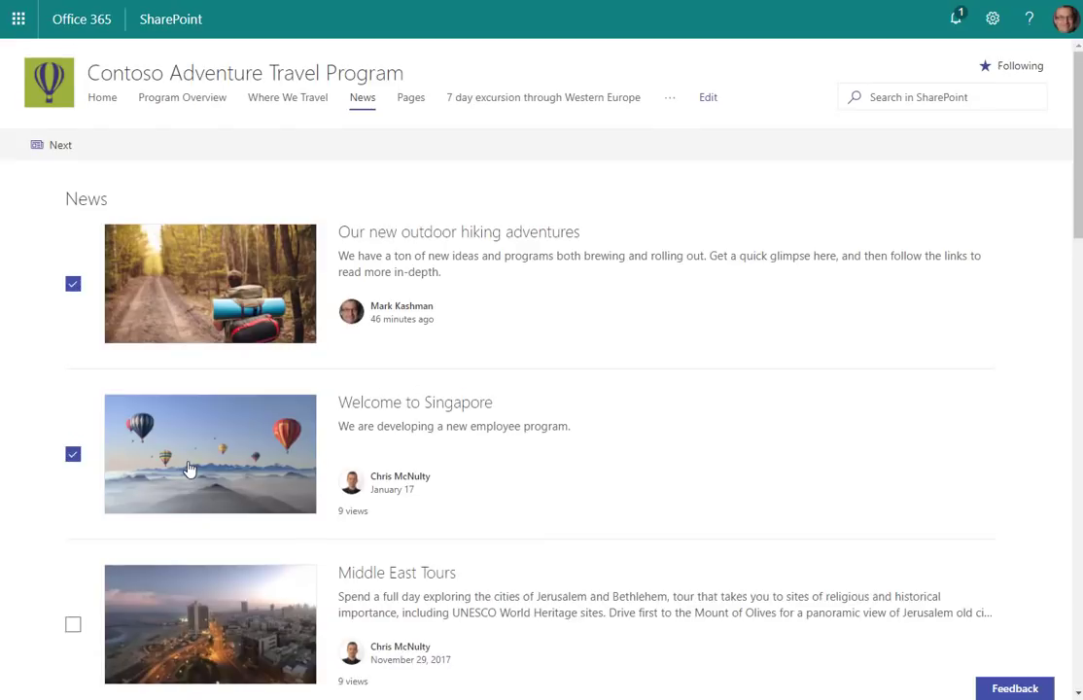
Step: Title the news digest 'News articles relevant to our meeting today'
{"action": "left_click", "coordinate": [51, 144]}
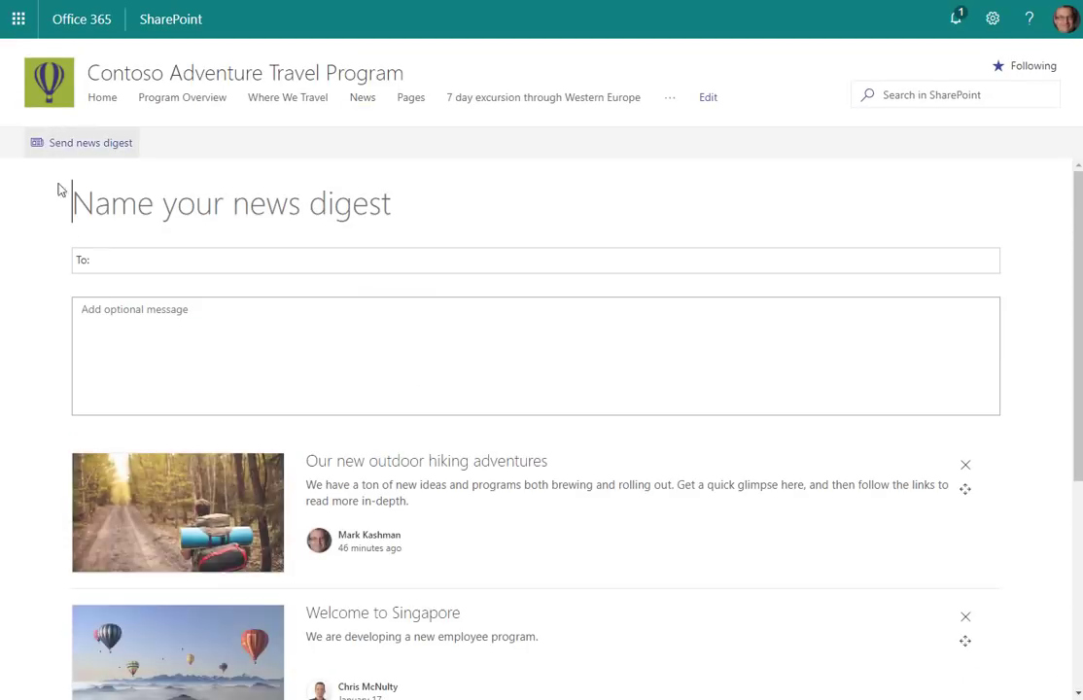
{"action": "left_click", "coordinate": [105, 204]}
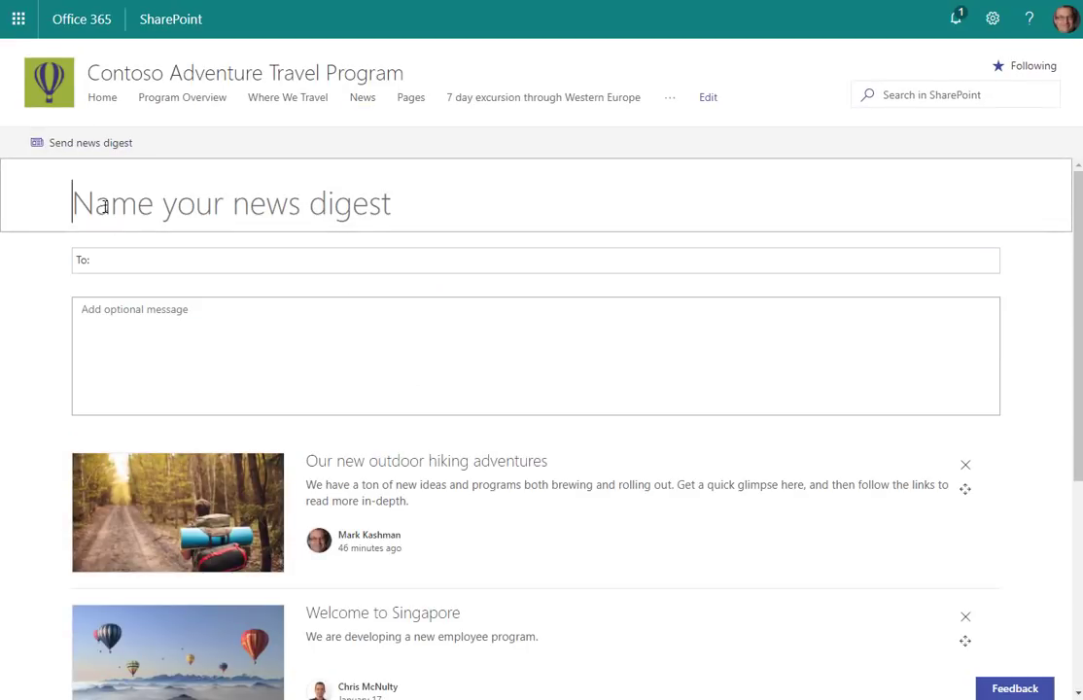
{"action": "type", "text": "News art"}
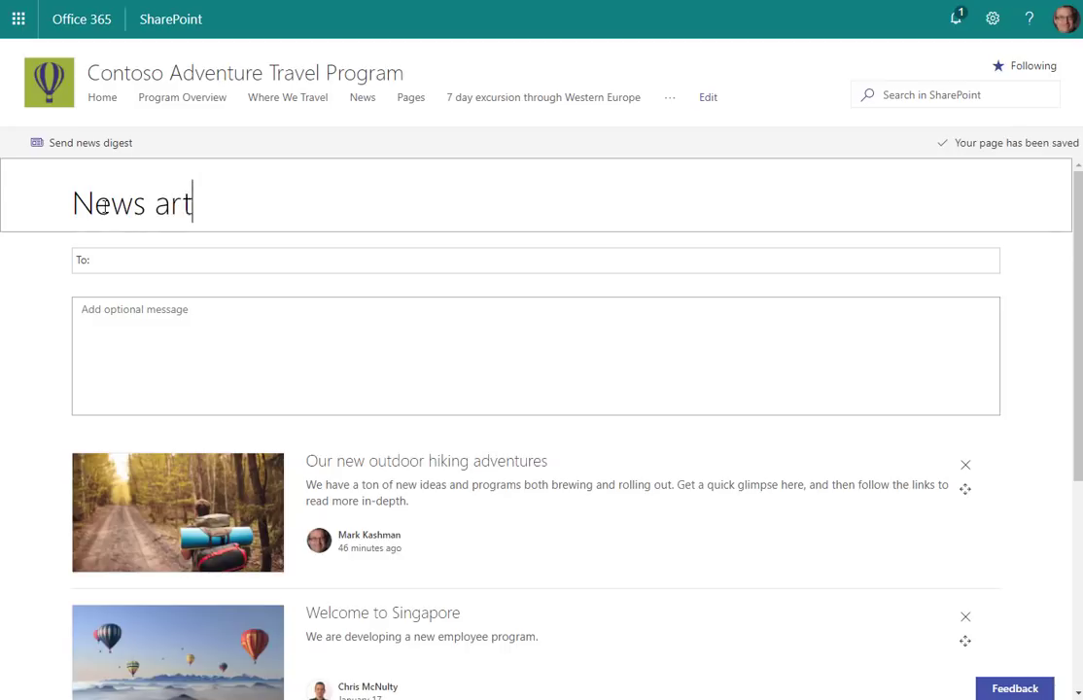
{"action": "type", "text": "icles relev"}
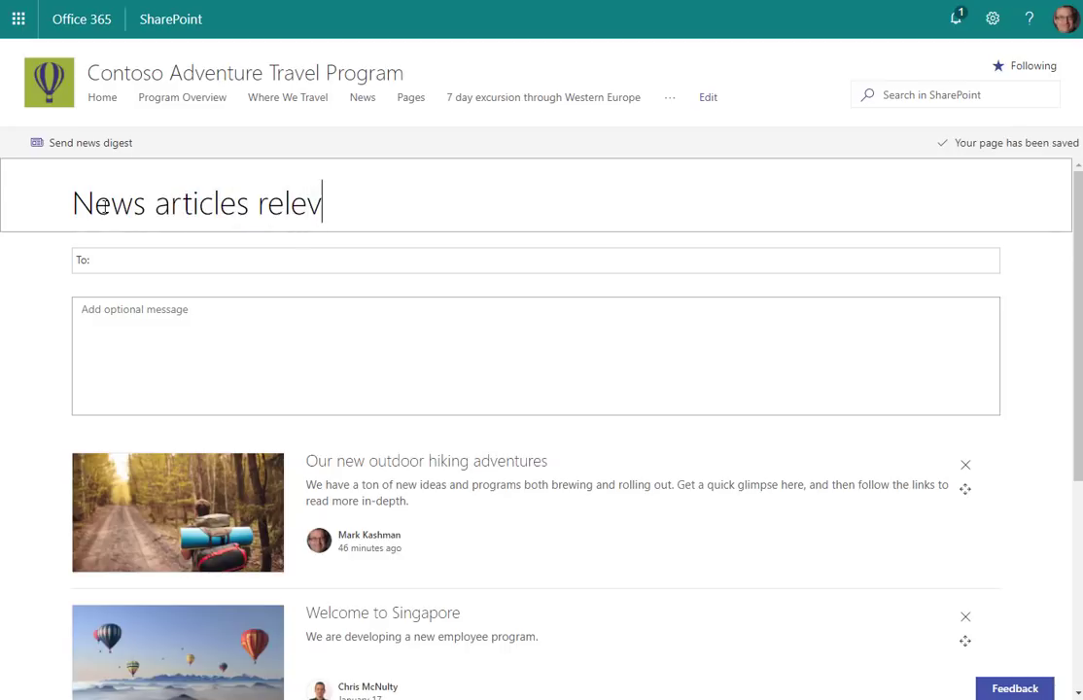
{"action": "type", "text": "ant to our "}
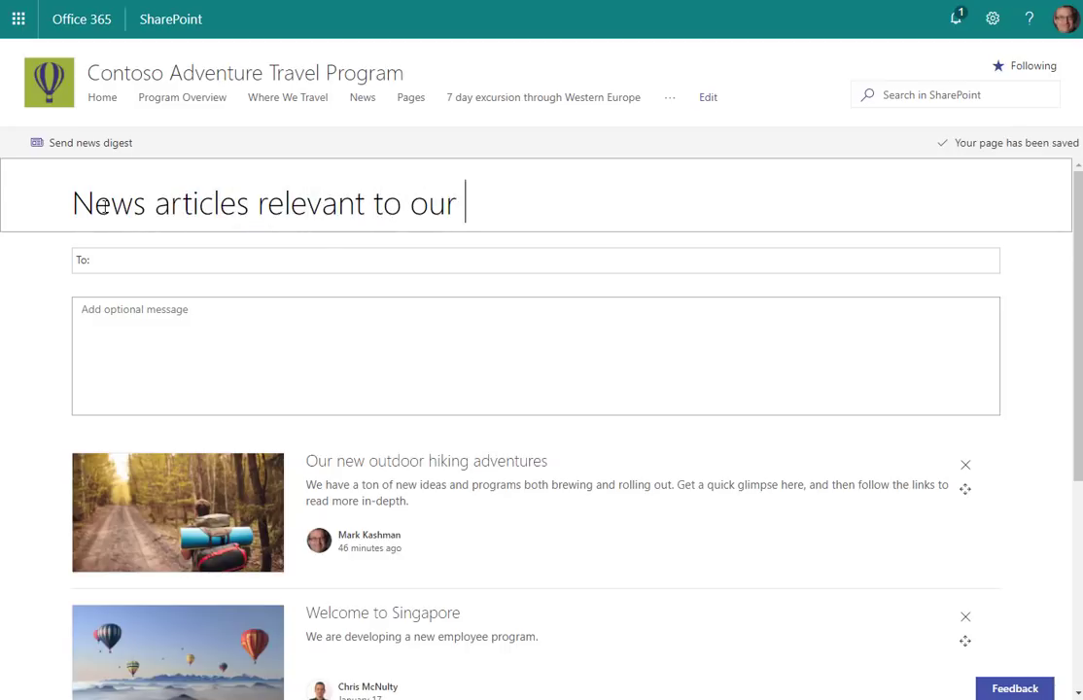
{"action": "type", "text": "meeting today"}
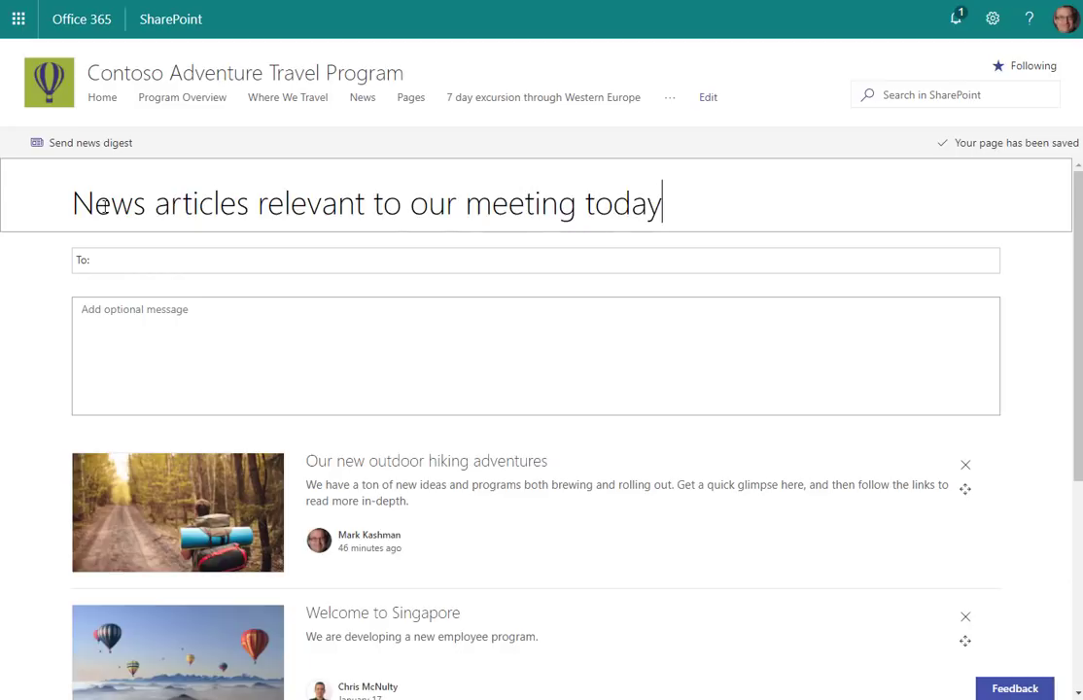
Step: Address the digest to two colleagues and add a message about the next planning cycle
{"action": "left_click", "coordinate": [112, 260]}
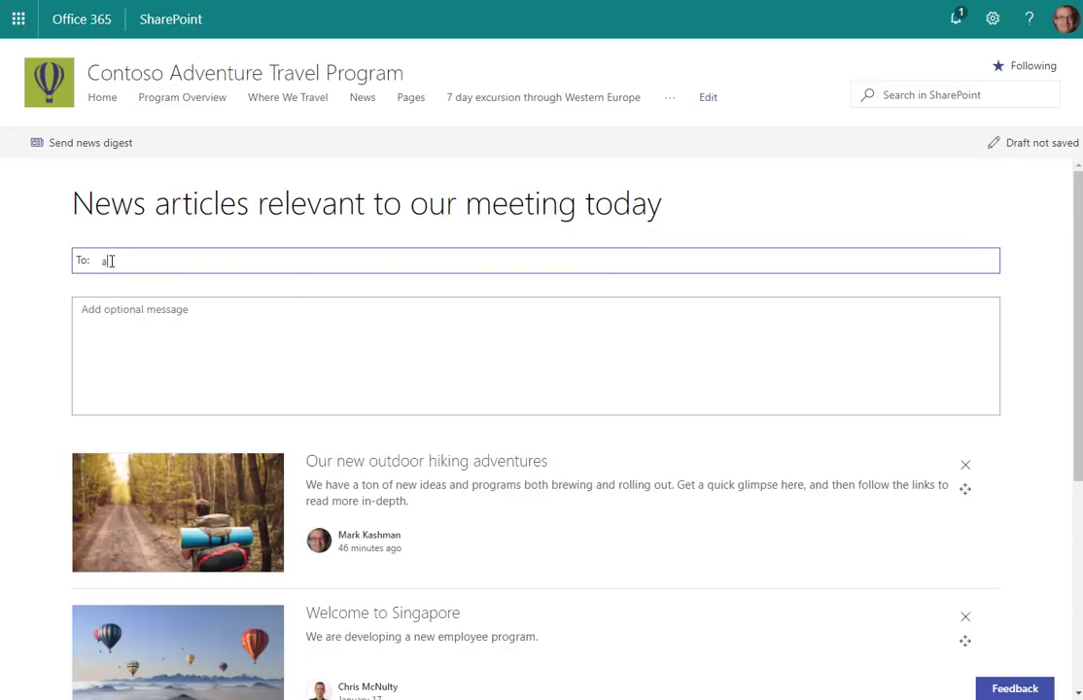
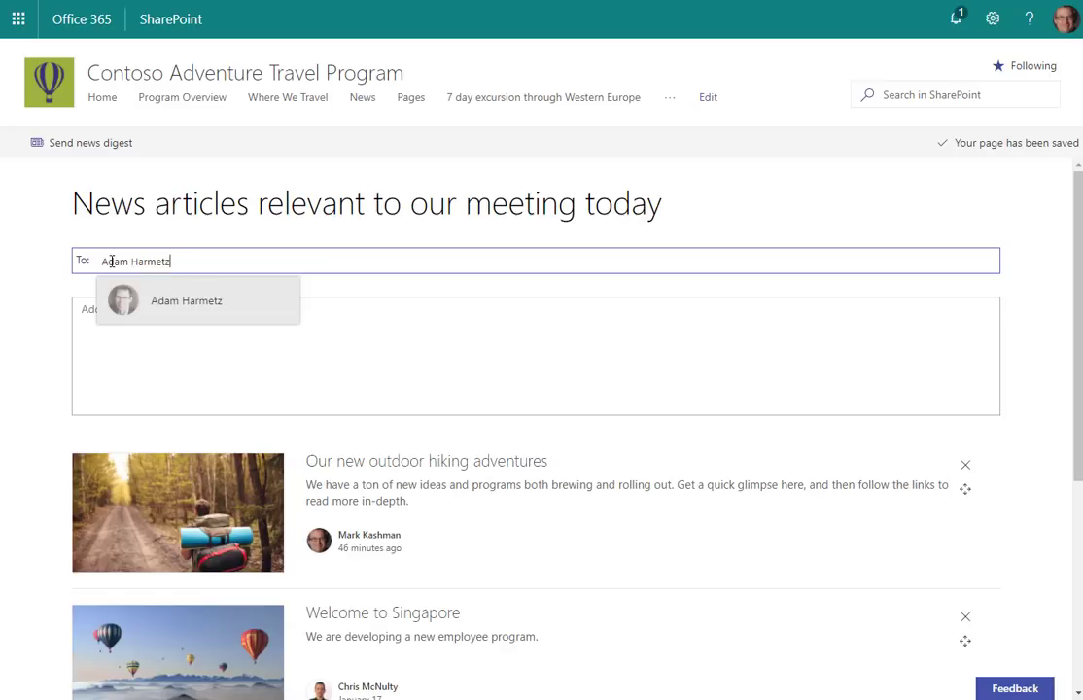
{"action": "left_click", "coordinate": [199, 309]}
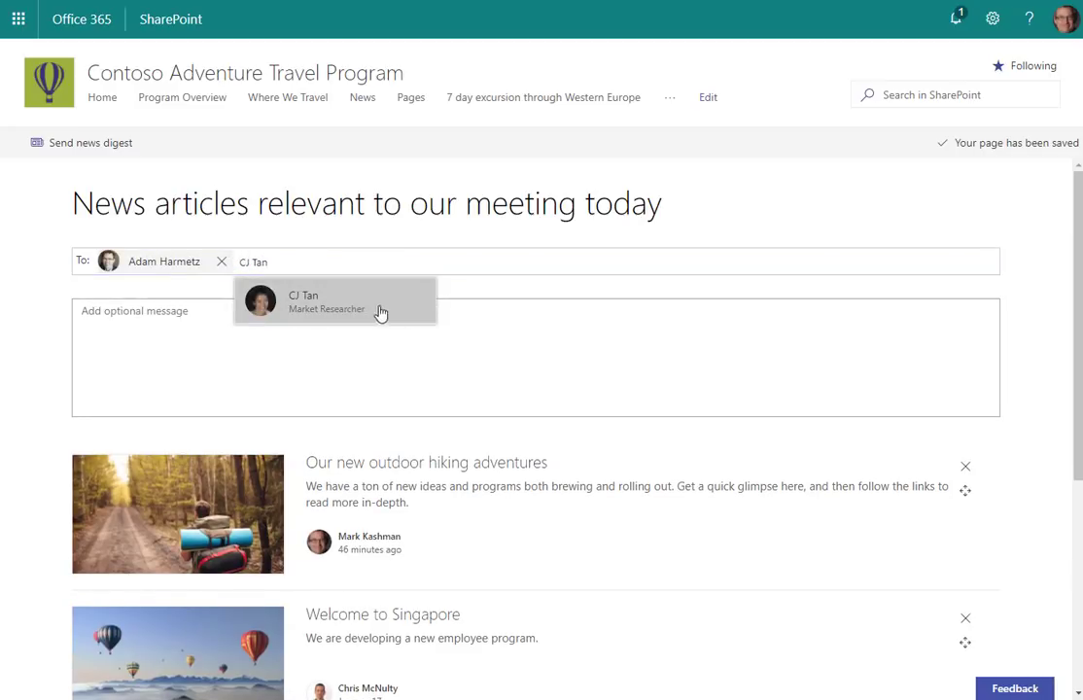
{"action": "left_click", "coordinate": [356, 306]}
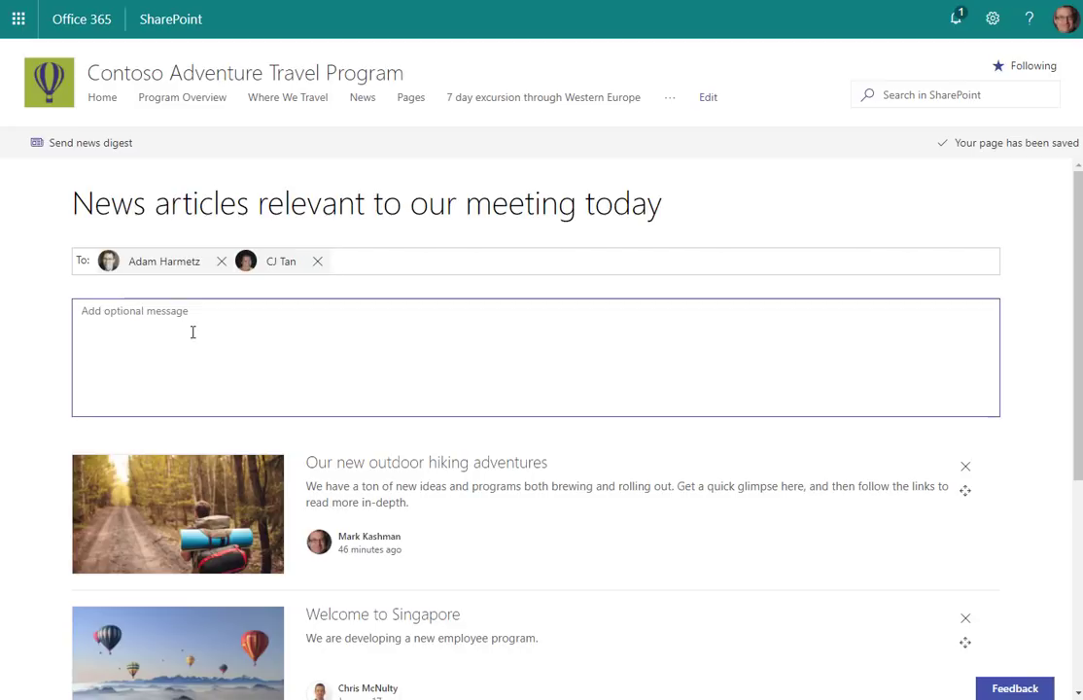
{"action": "type", "text": "T"}
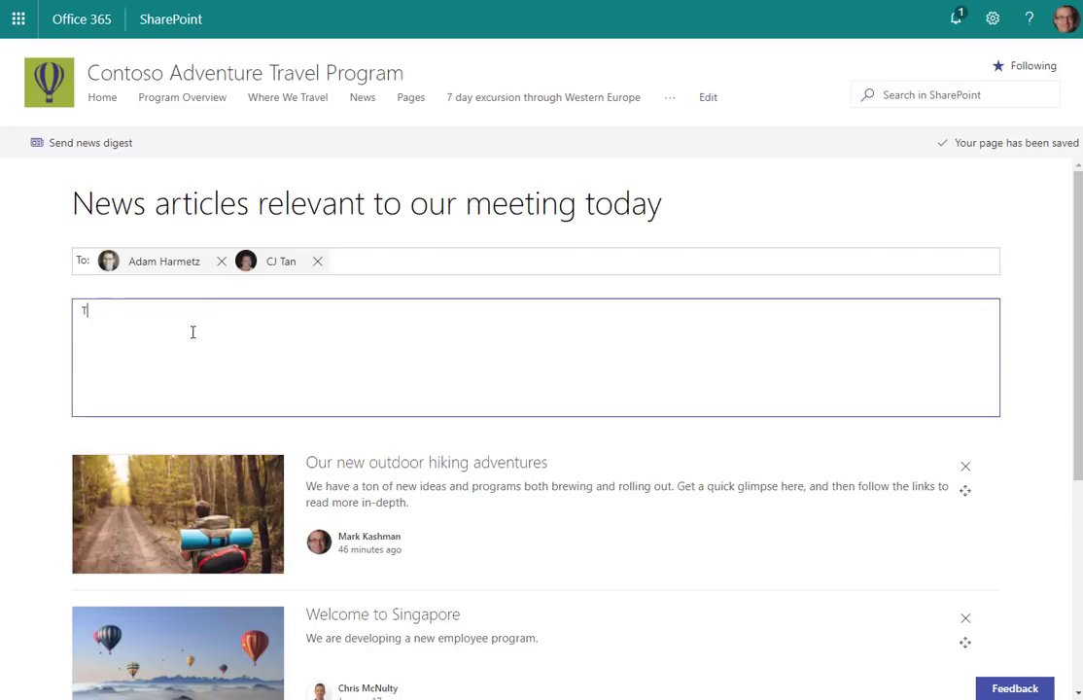
{"action": "type", "text": "hese are examples of things we can incorporate into our next planning cycle."}
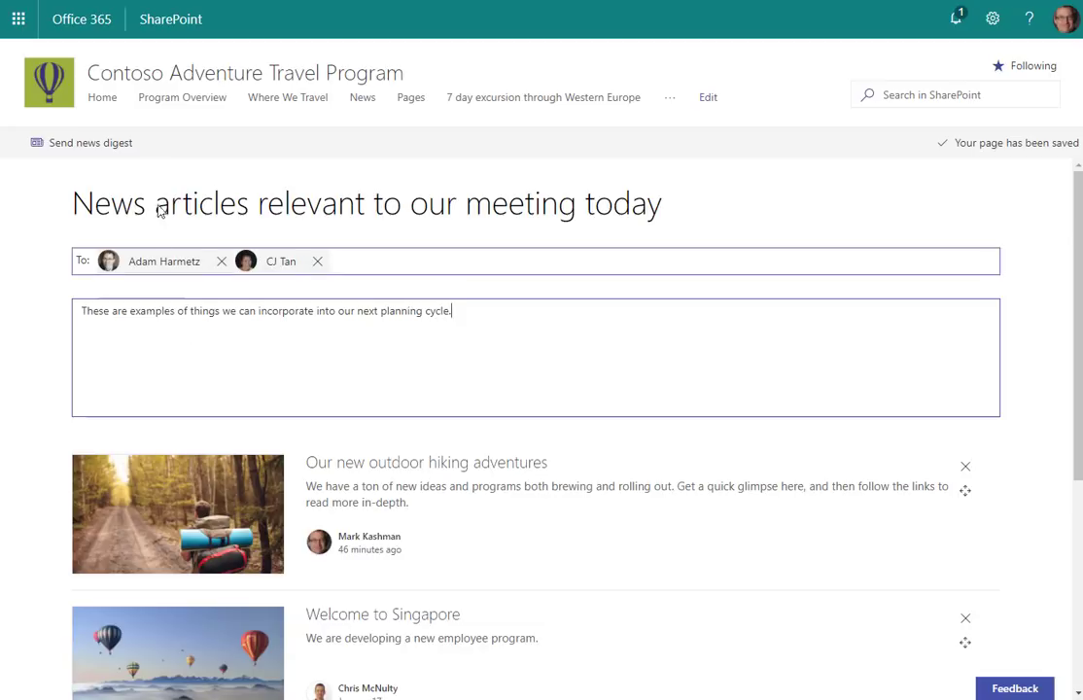
Step: Send the news digest, then read the 'Q1 reports have been posted' article and its 3 comments
{"action": "left_click", "coordinate": [78, 145]}
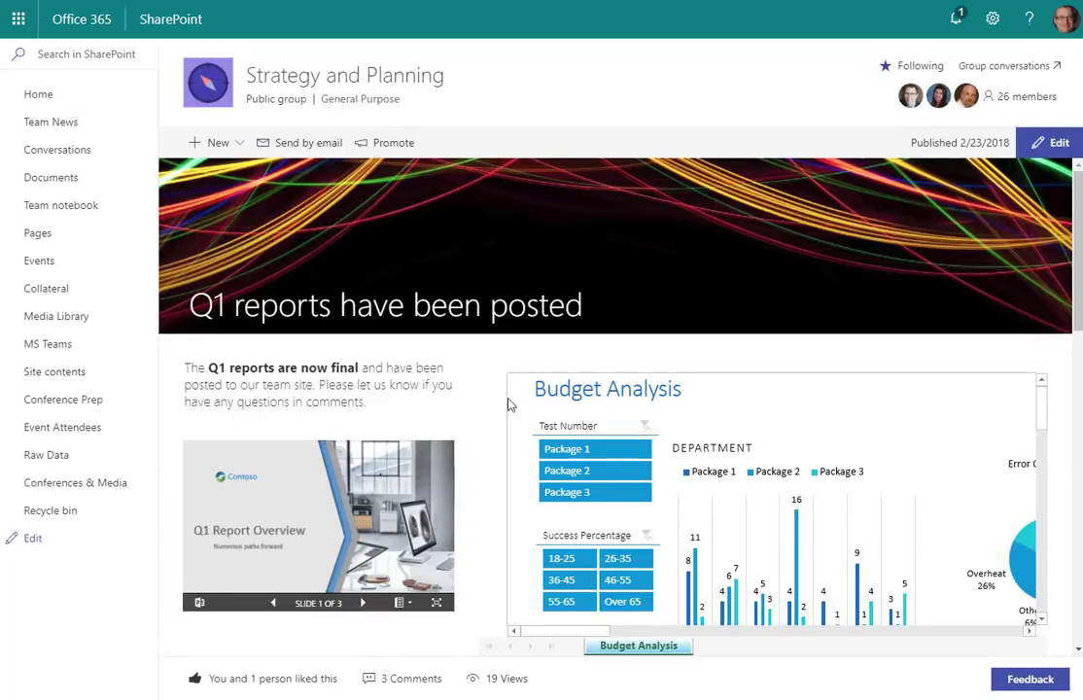
{"action": "scroll", "coordinate": [486, 392], "scroll_direction": "down", "scroll_amount": 3}
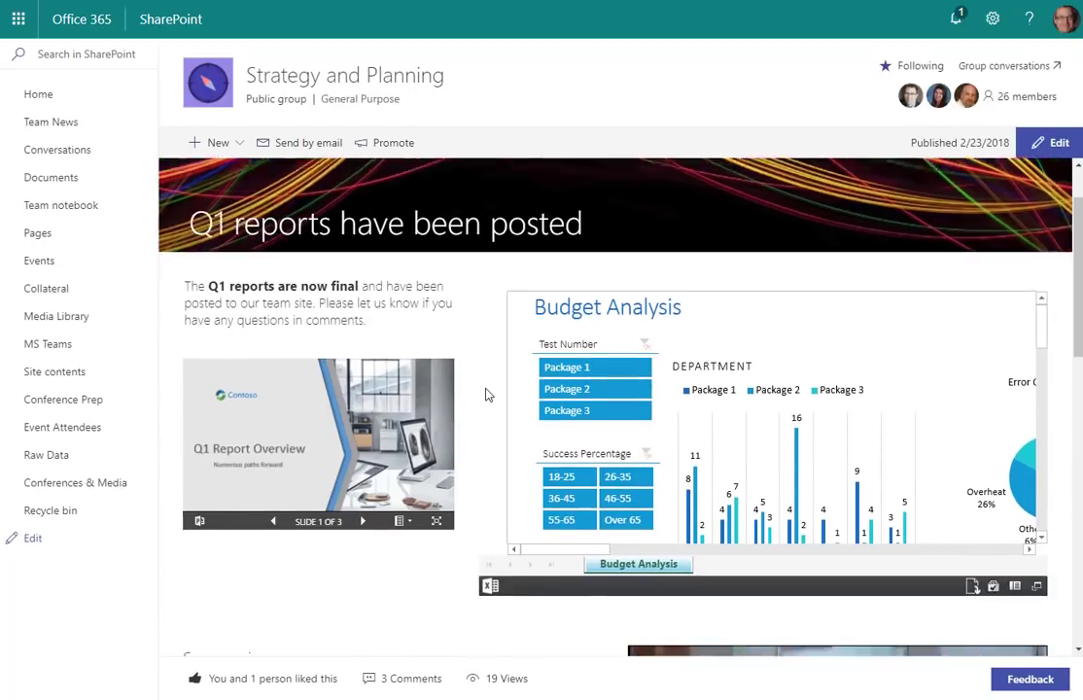
{"action": "scroll", "coordinate": [481, 398], "scroll_direction": "down", "scroll_amount": 2}
{"action": "scroll", "coordinate": [478, 404], "scroll_direction": "down", "scroll_amount": 1}
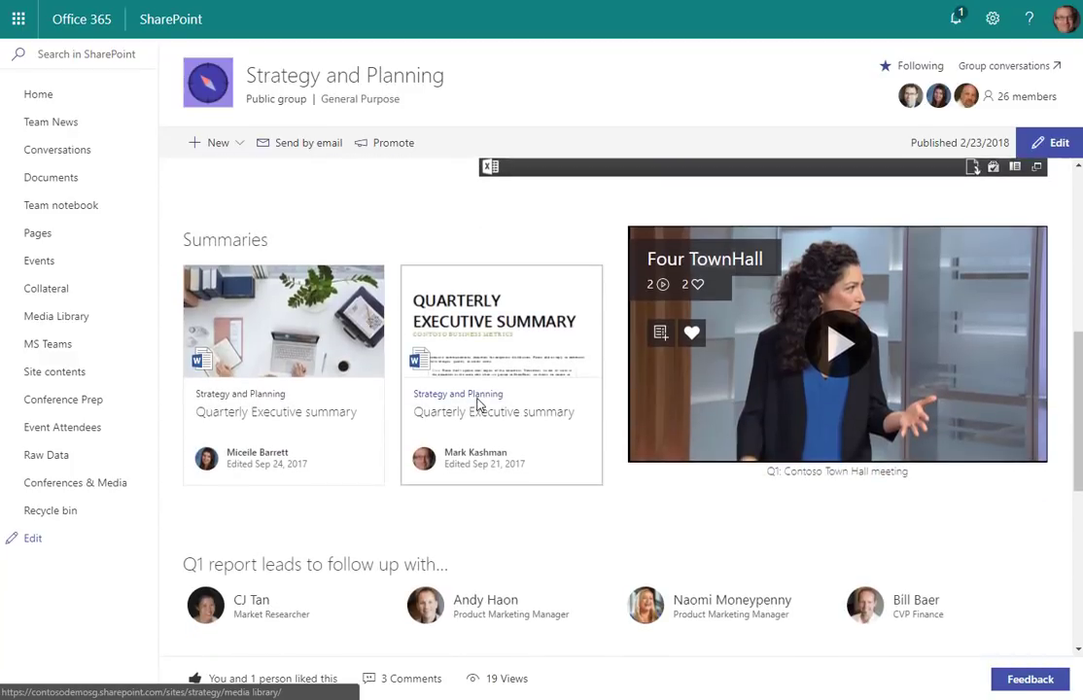
{"action": "scroll", "coordinate": [477, 404], "scroll_direction": "down", "scroll_amount": 1}
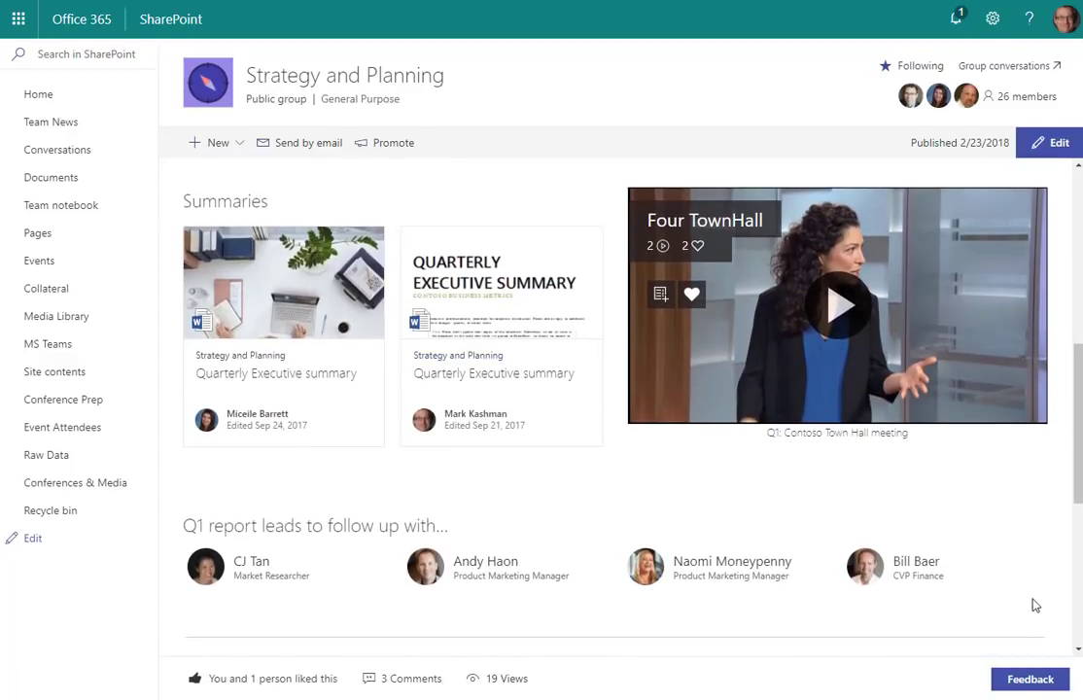
{"action": "mouse_move", "coordinate": [268, 685]}
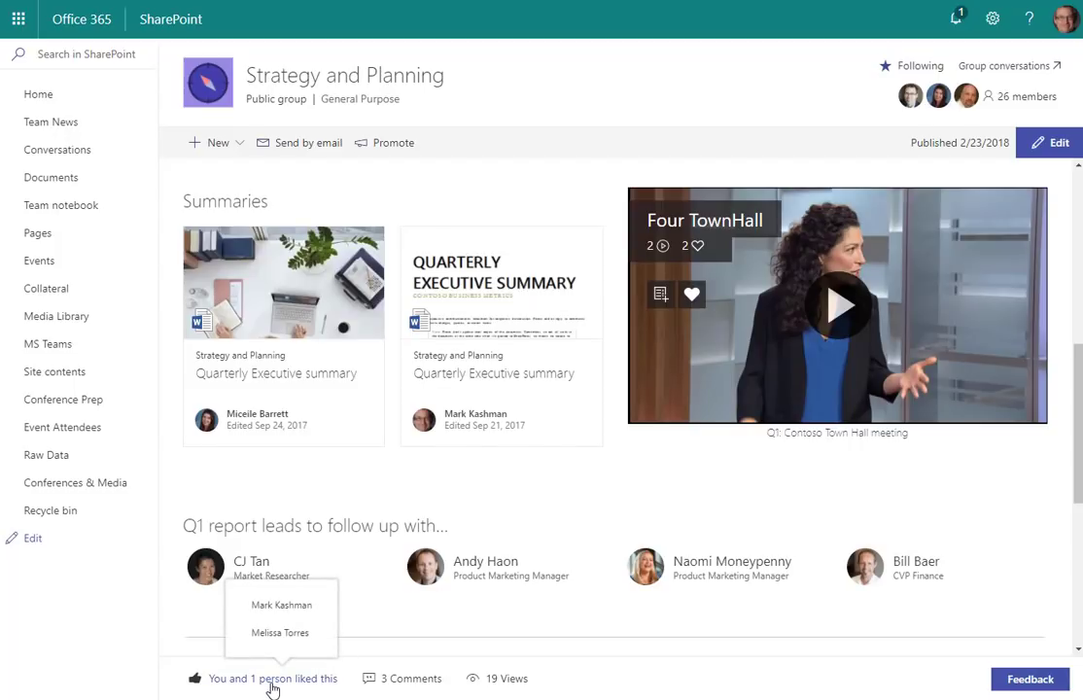
{"action": "left_click", "coordinate": [404, 683]}
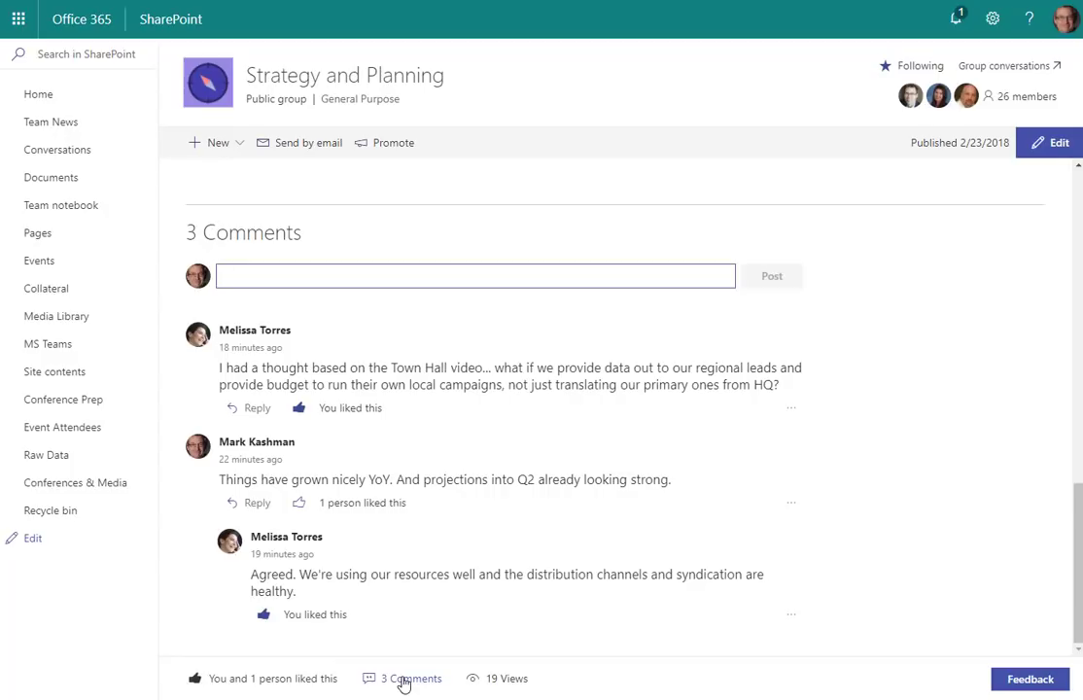